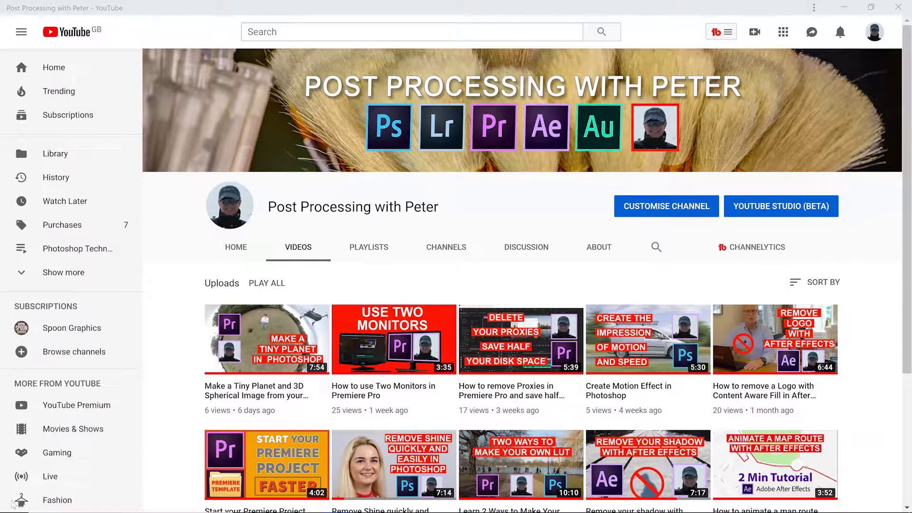
- Launch Adobe Premiere Pro 2019 and open the recent project Two Monitors
{"action": "left_click", "coordinate": [13, 502]}
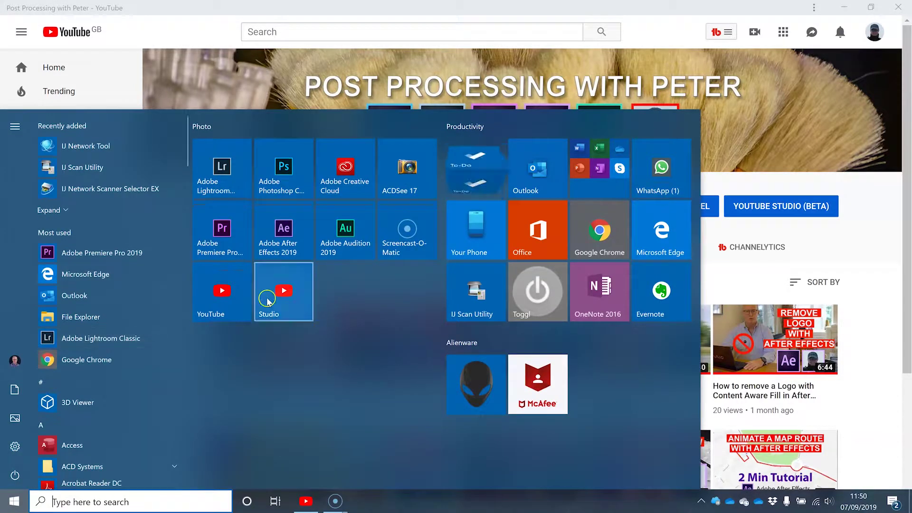
{"action": "left_click", "coordinate": [240, 232]}
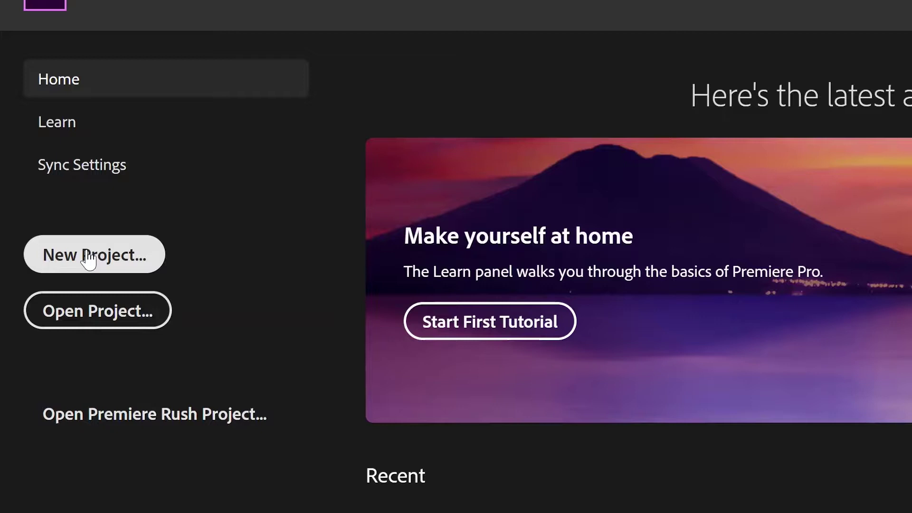
{"action": "left_click", "coordinate": [83, 309]}
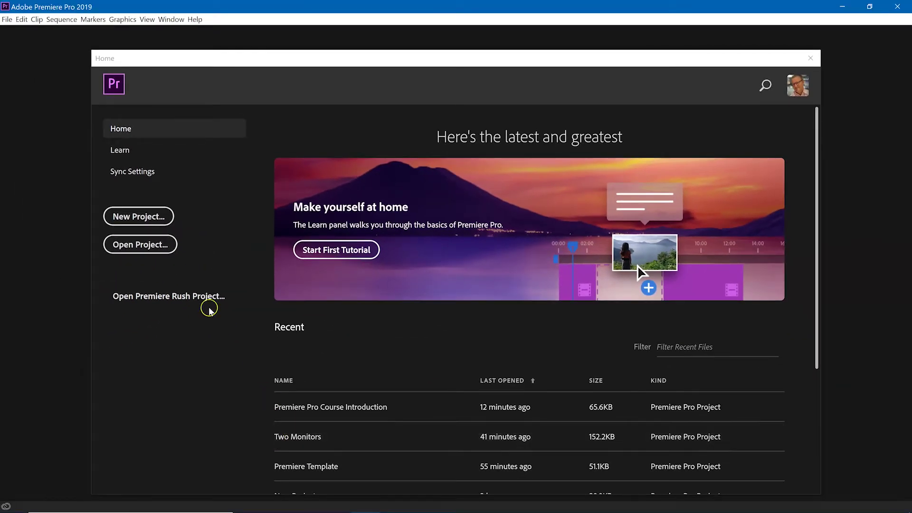
{"action": "left_click", "coordinate": [84, 300]}
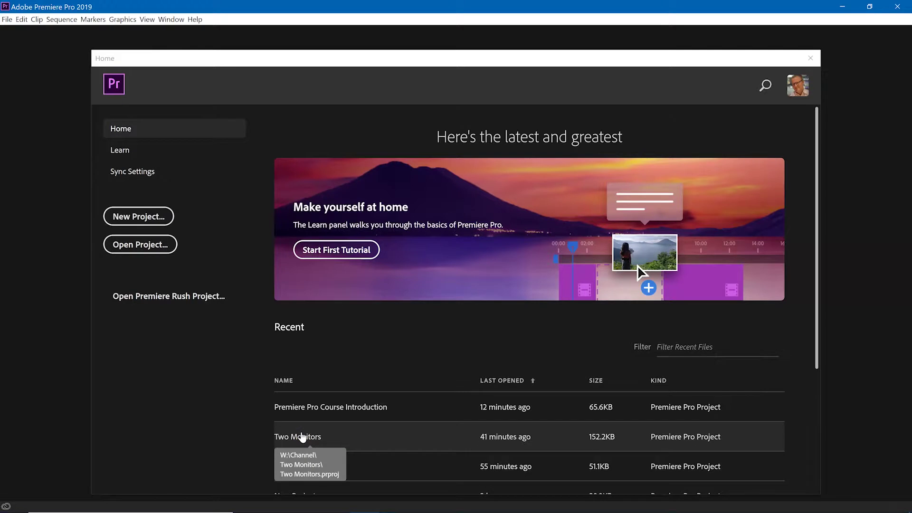
{"action": "left_click", "coordinate": [302, 436]}
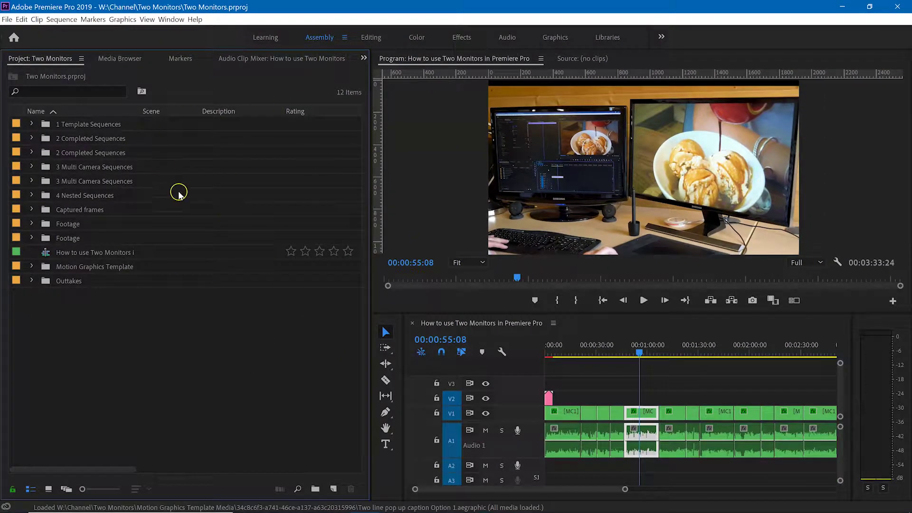
- Make the Program monitor, the Timeline and the Project panel active one after another
{"action": "left_click", "coordinate": [437, 169]}
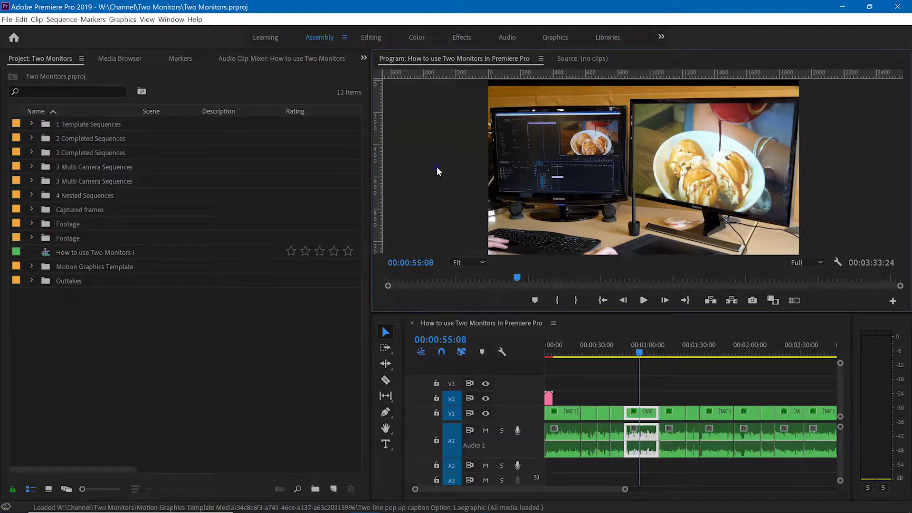
{"action": "left_click", "coordinate": [516, 372]}
{"action": "left_click", "coordinate": [148, 353]}
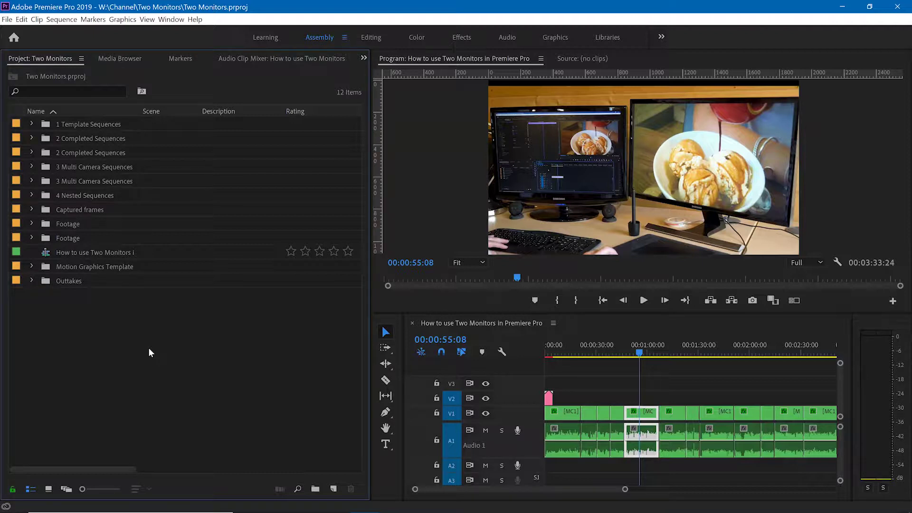
- View the Editing, Color, Effects, Audio and Graphics workspaces, and return to the Assembly workspace
{"action": "left_click", "coordinate": [322, 39]}
{"action": "left_click", "coordinate": [370, 38]}
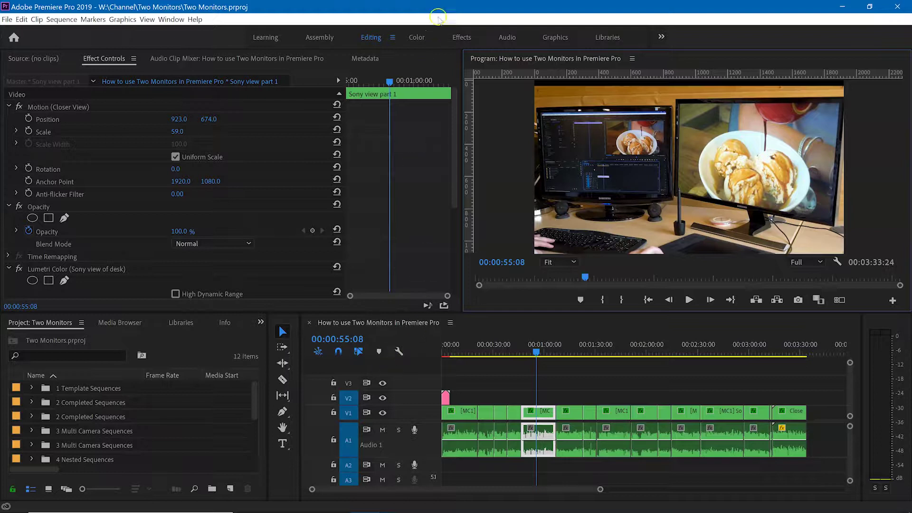
{"action": "left_click", "coordinate": [417, 38]}
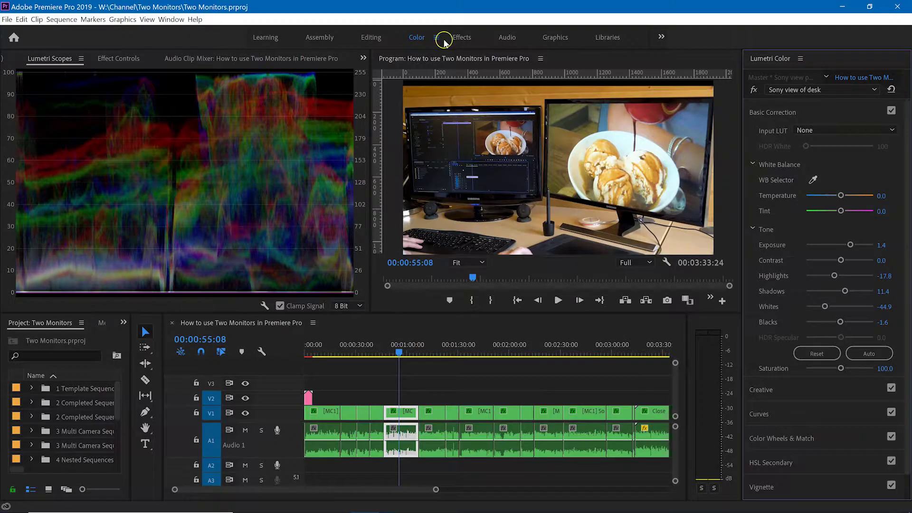
{"action": "left_click", "coordinate": [463, 39]}
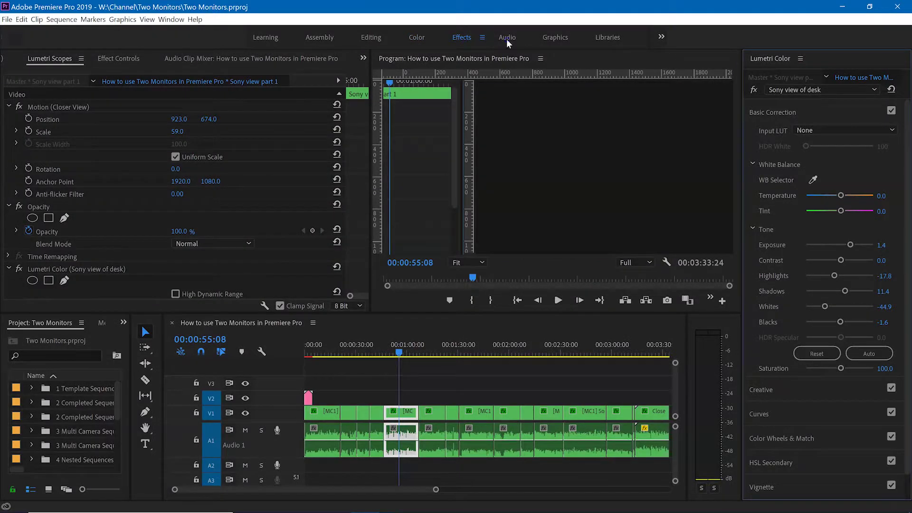
{"action": "left_click", "coordinate": [508, 39]}
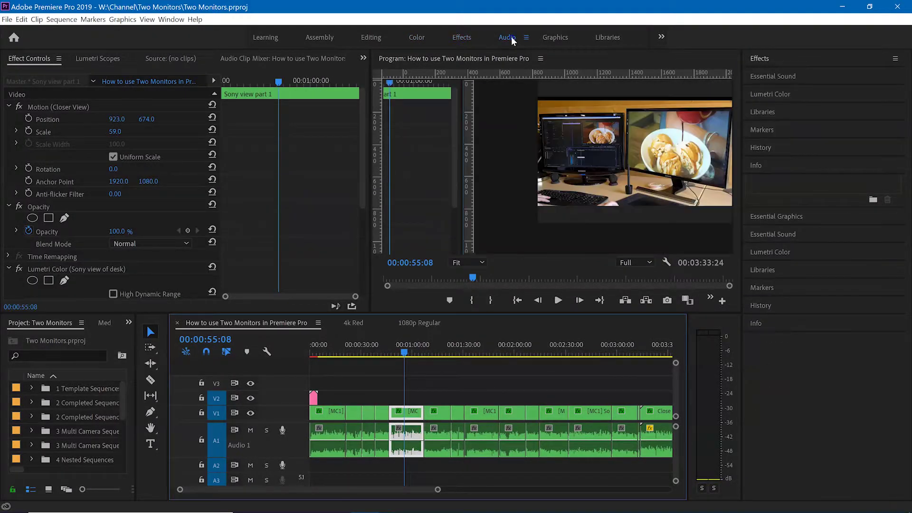
{"action": "left_click", "coordinate": [564, 40]}
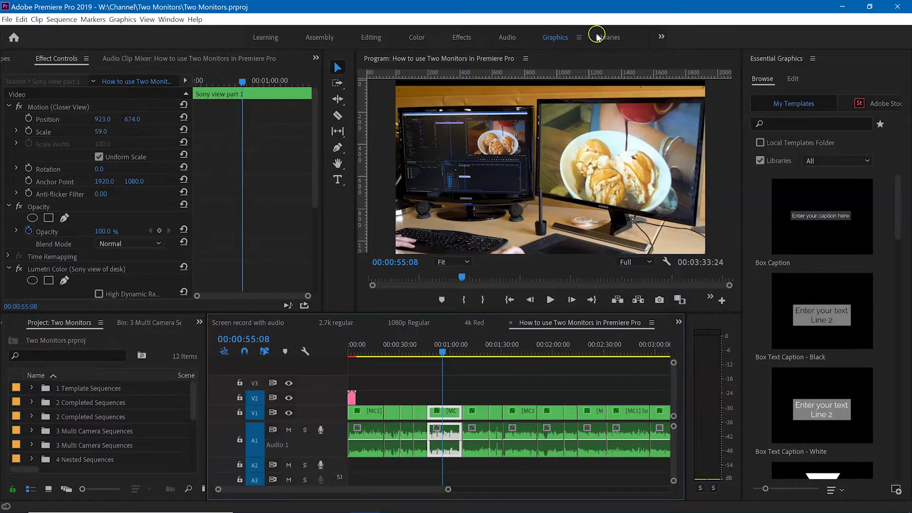
{"action": "left_click", "coordinate": [317, 38]}
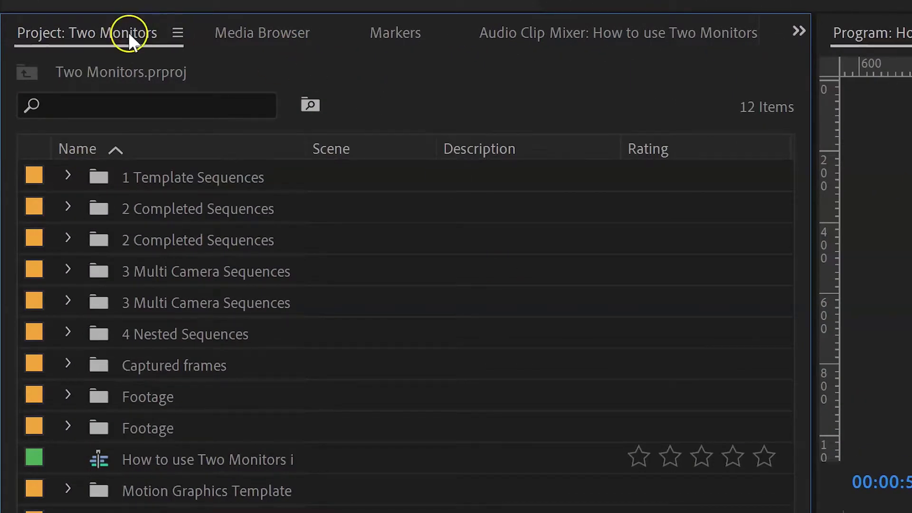
- View the Media Browser, Markers and Audio Clip Mixer beside the project bin list, and return to the Two Monitors project view
{"action": "left_click", "coordinate": [268, 32]}
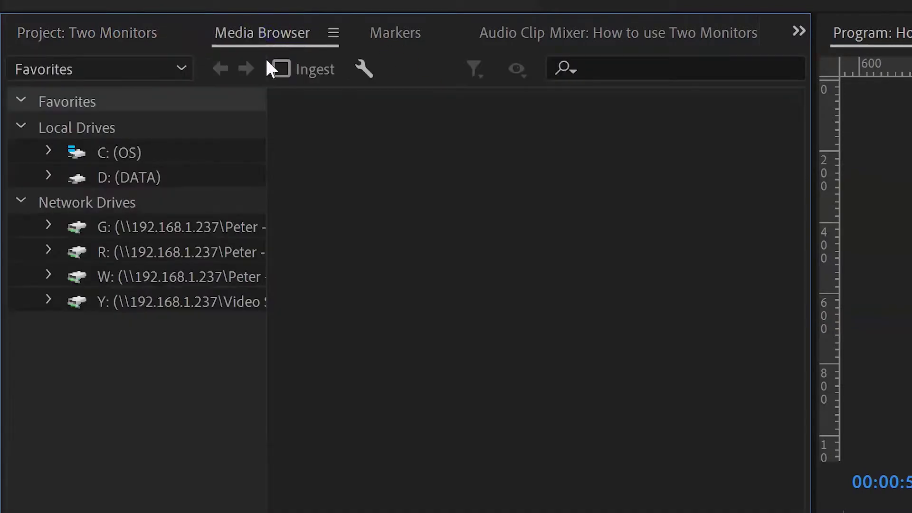
{"action": "left_click", "coordinate": [395, 32]}
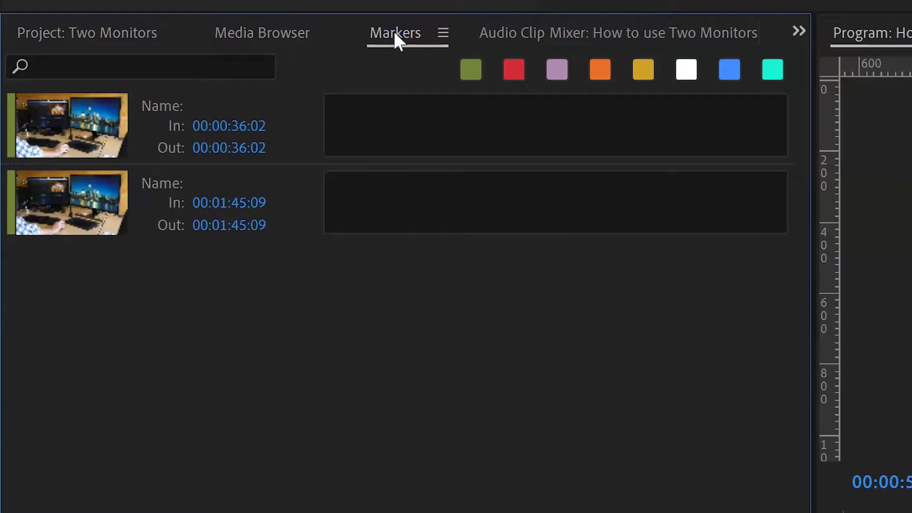
{"action": "left_click", "coordinate": [509, 35]}
{"action": "left_click", "coordinate": [81, 36]}
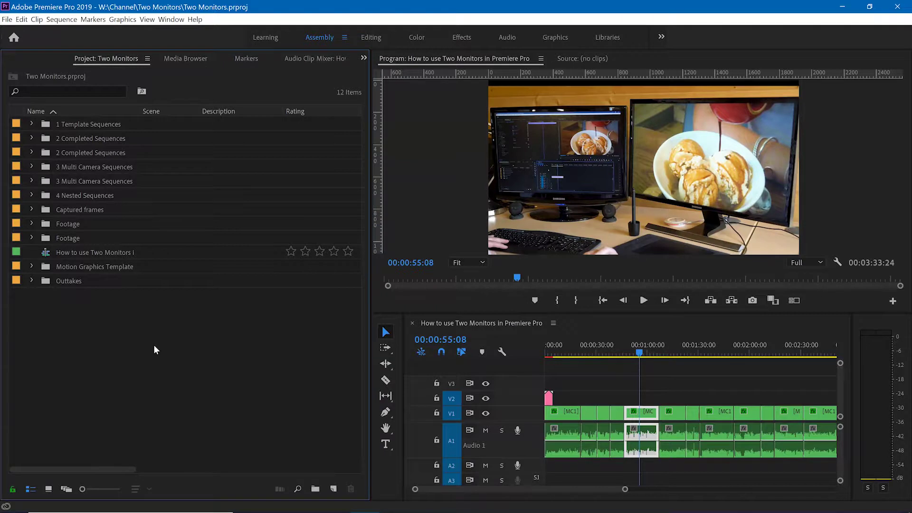
- Maximize and restore the Project panel, and do the same with the Program monitor
{"action": "key", "text": "grave"}
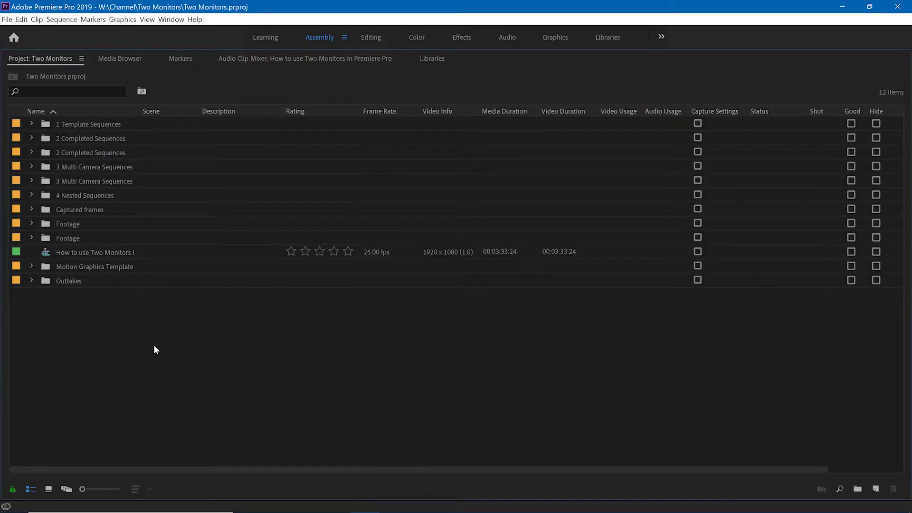
{"action": "key", "text": "grave"}
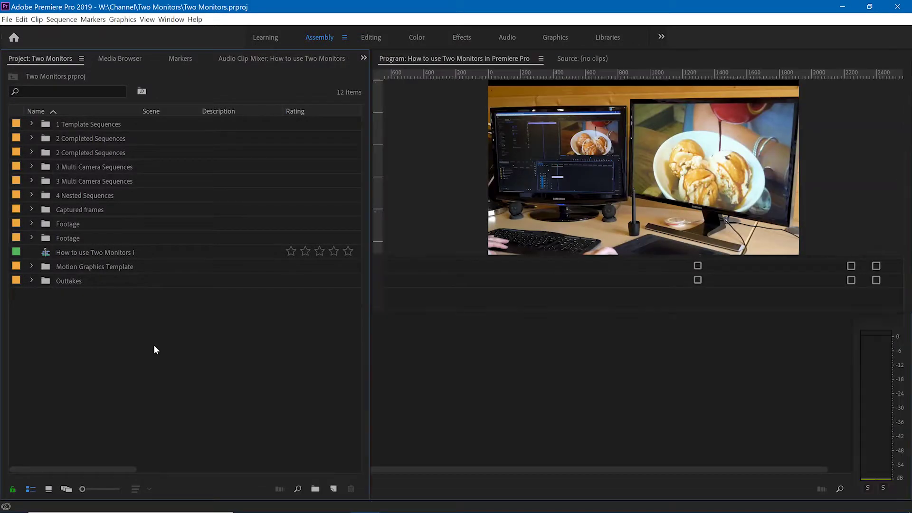
{"action": "left_click", "coordinate": [459, 177]}
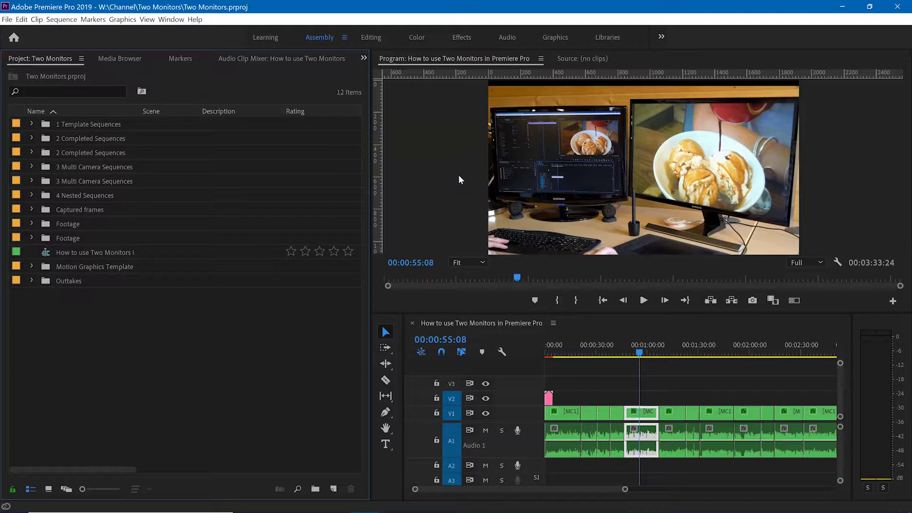
{"action": "key", "text": "grave"}
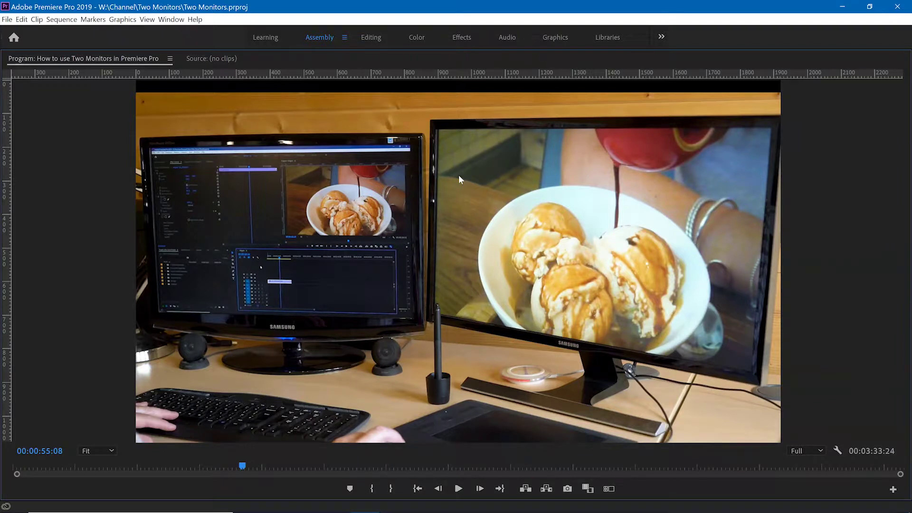
{"action": "key", "text": "grave"}
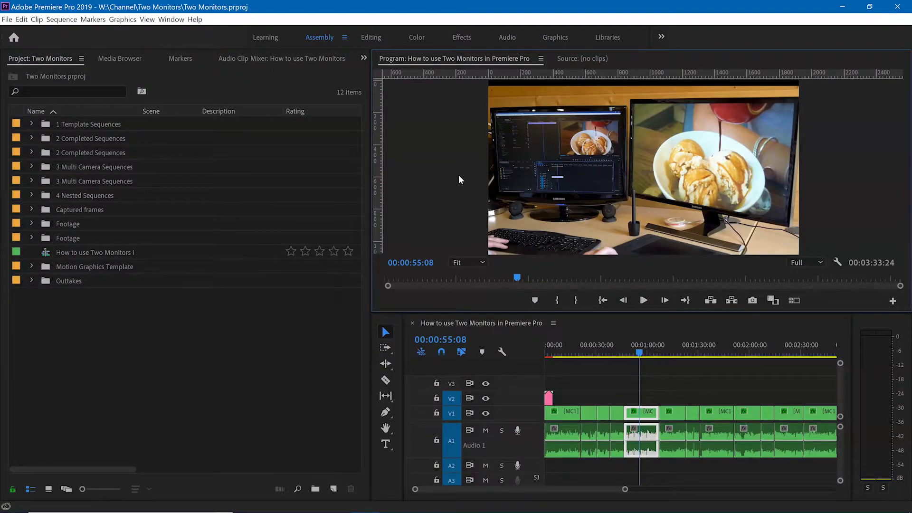
- Make the Project panel active again, maximize it to show all metadata columns, and restore it
{"action": "left_click", "coordinate": [110, 343]}
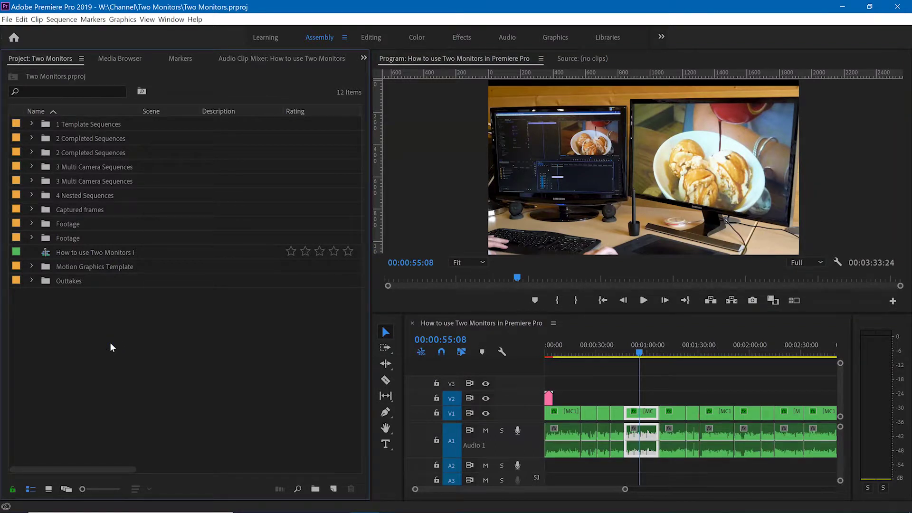
{"action": "key", "text": "grave"}
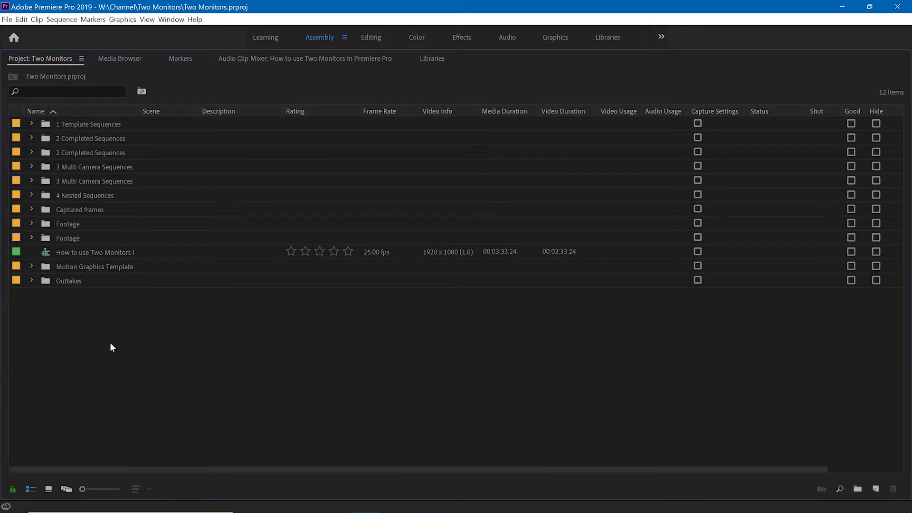
{"action": "key", "text": "grave"}
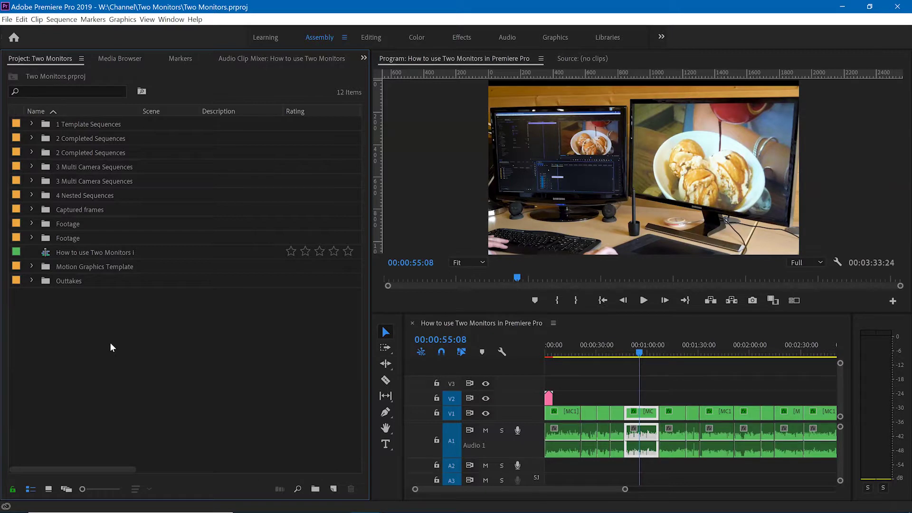
- Play the sequence from 00:00:55:08 to about 00:00:57:14 in the maximized Program monitor, and restore the normal layout
{"action": "left_click", "coordinate": [442, 175]}
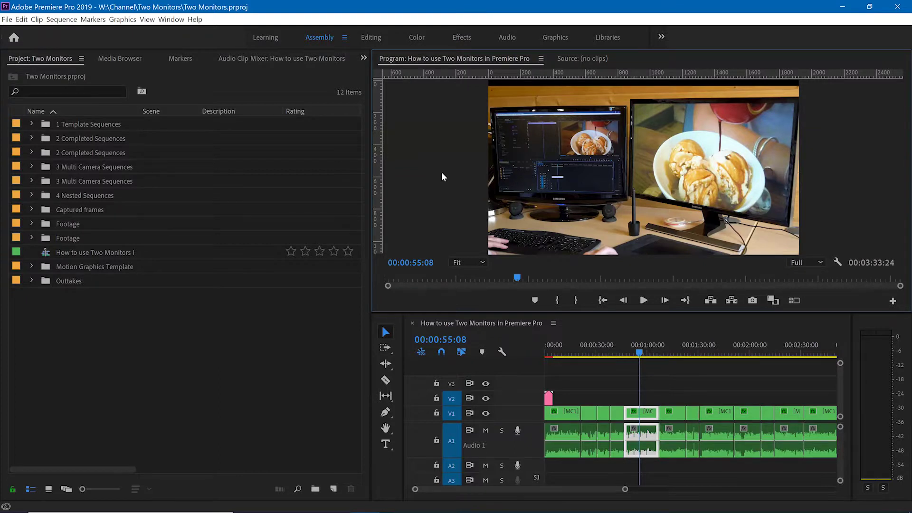
{"action": "key", "text": "grave"}
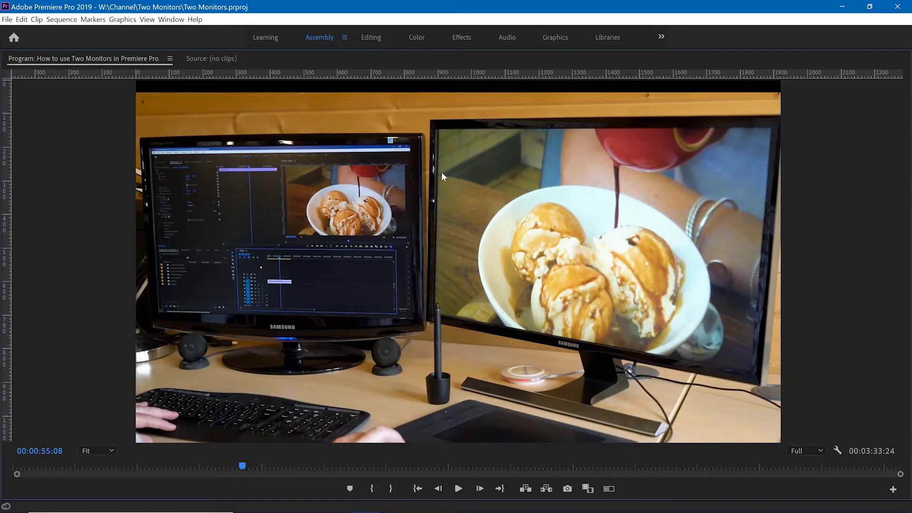
{"action": "key", "text": "space"}
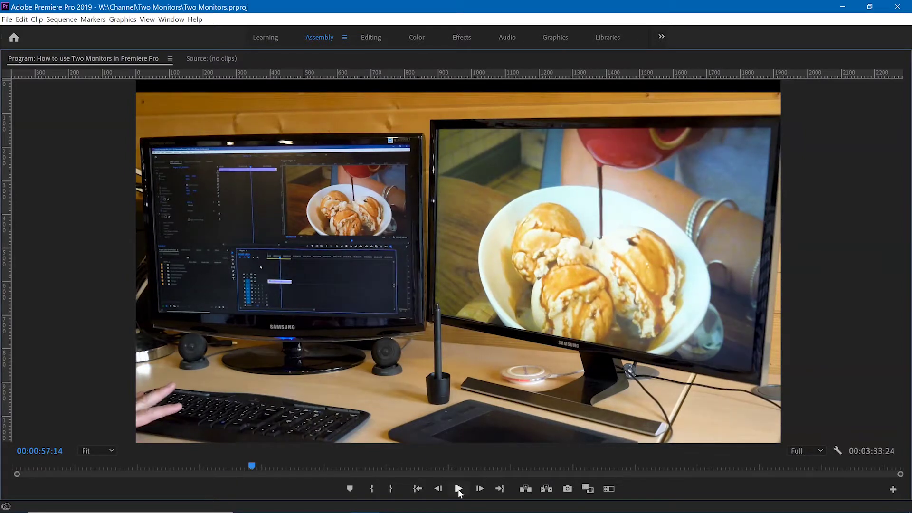
{"action": "key", "text": "grave"}
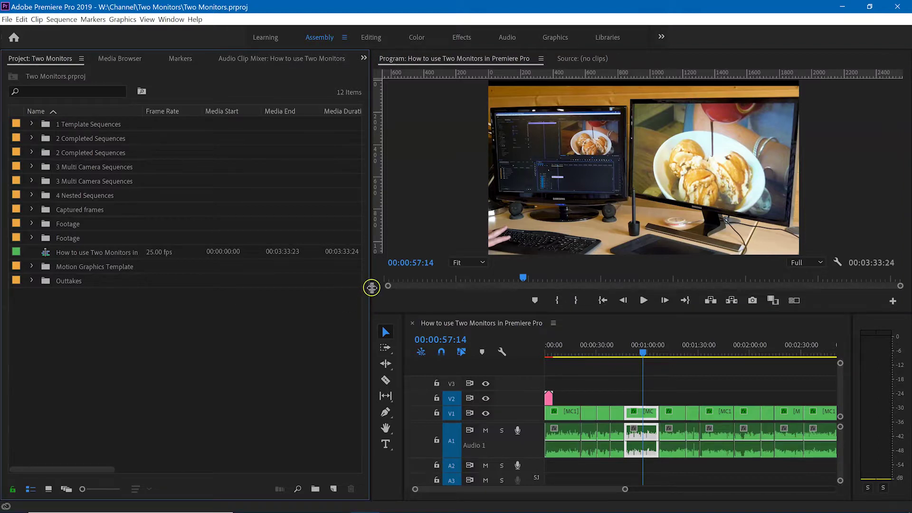
- Widen the Project panel slightly, and reset the Assembly workspace to its saved layout
{"action": "left_click_drag", "start_coordinate": [371, 290], "coordinate": [398, 295]}
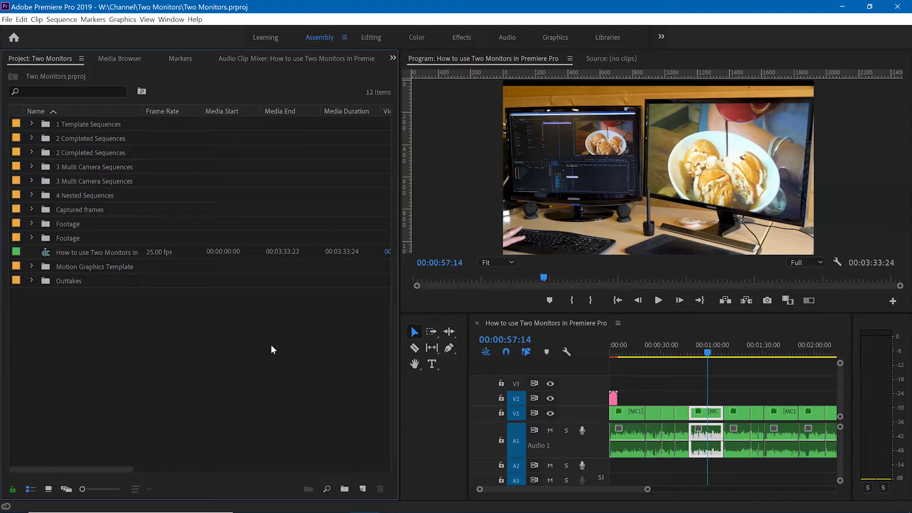
{"action": "left_click", "coordinate": [344, 39]}
{"action": "left_click", "coordinate": [345, 40]}
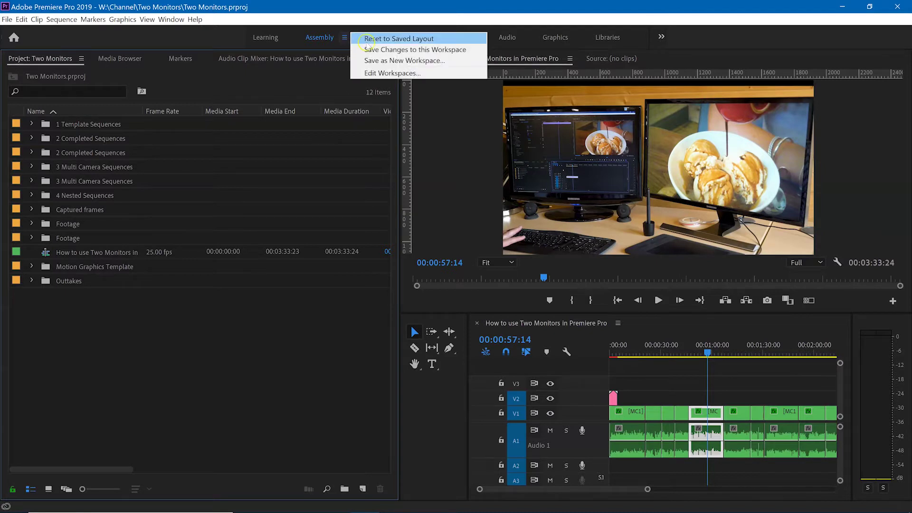
{"action": "left_click", "coordinate": [368, 43]}
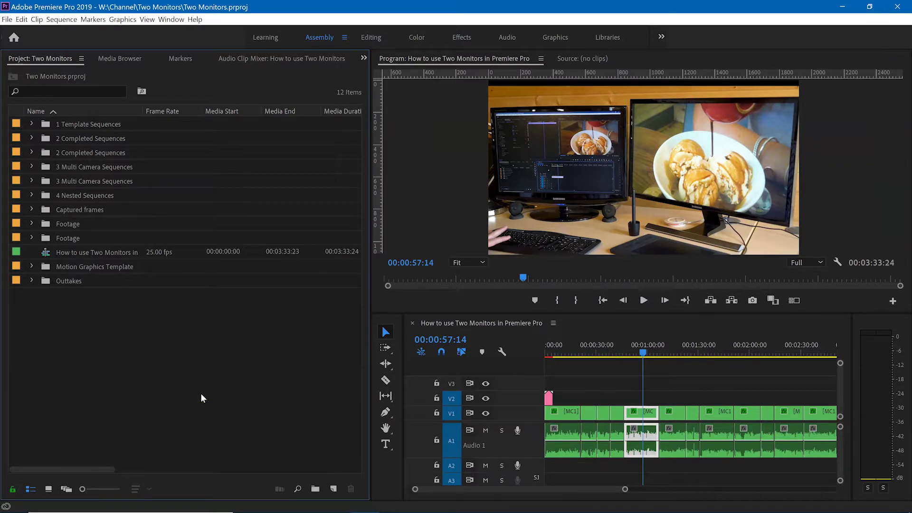
{"action": "left_click", "coordinate": [204, 339]}
{"action": "left_click", "coordinate": [220, 317]}
{"action": "left_click", "coordinate": [76, 94]}
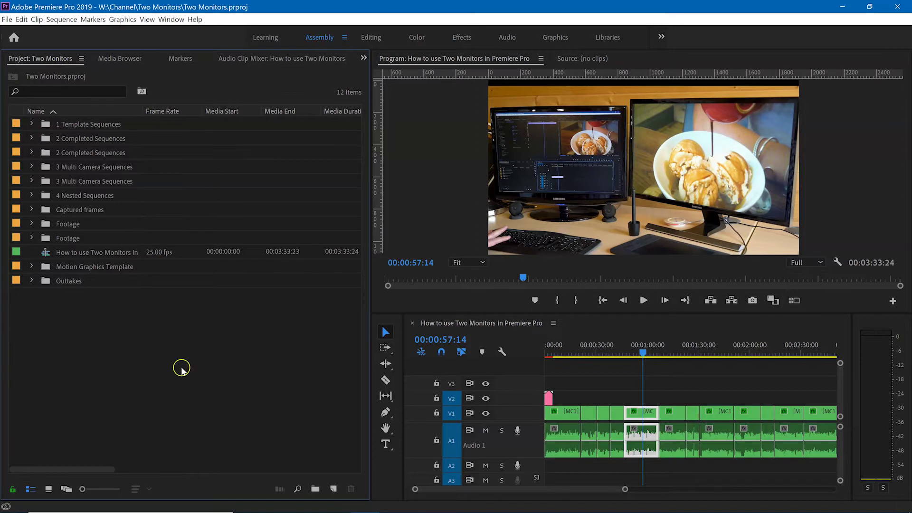